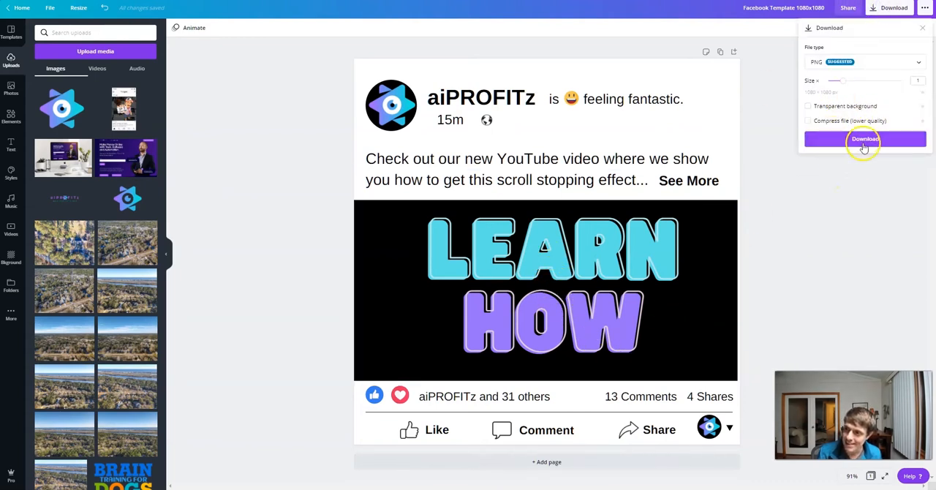
# - Download the Facebook post design as a PNG and dismiss the saved-design message
pyautogui.click(865, 139)
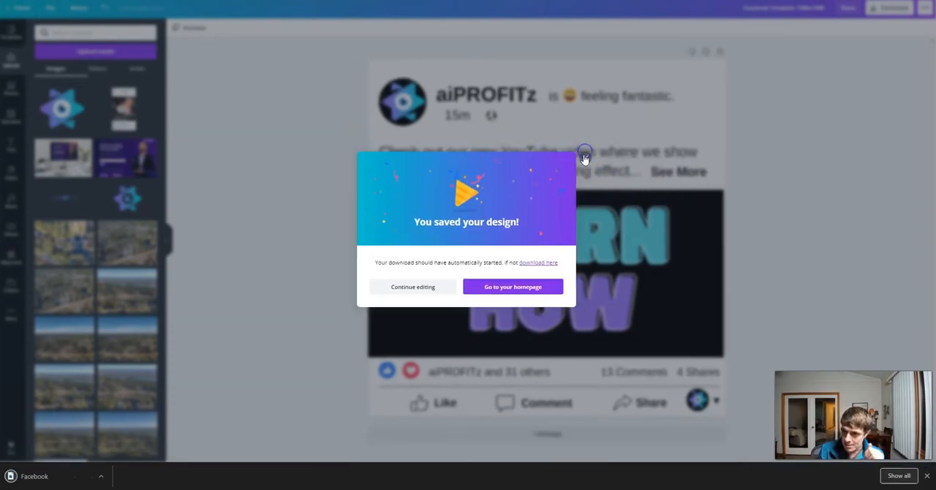
pyautogui.click(584, 158)
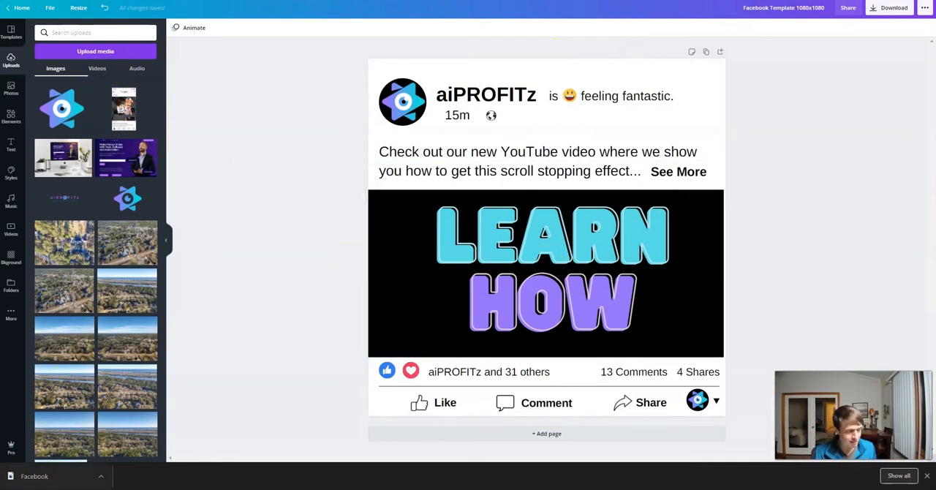
# - Switch to Premiere Pro and create a new project named "Scroll Stopping FB Post aiPROFITz"
pyautogui.hotkey('alt', 'Tab')
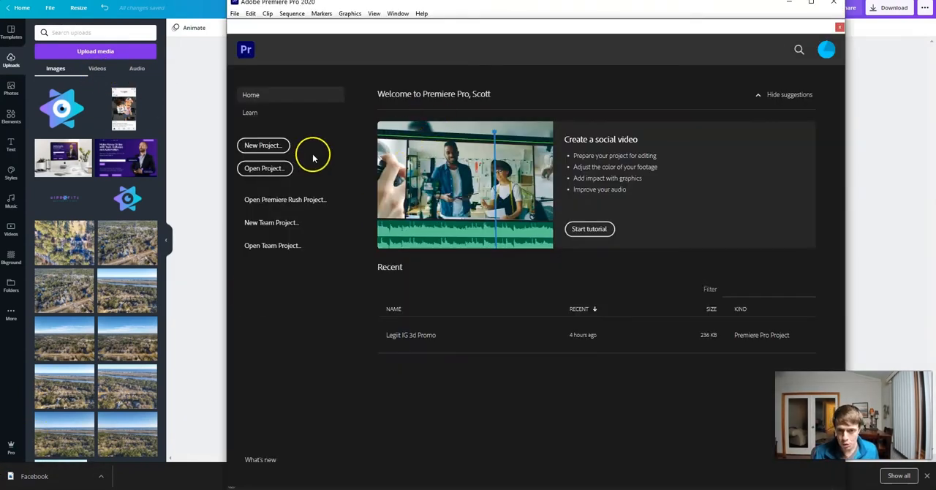
pyautogui.click(248, 146)
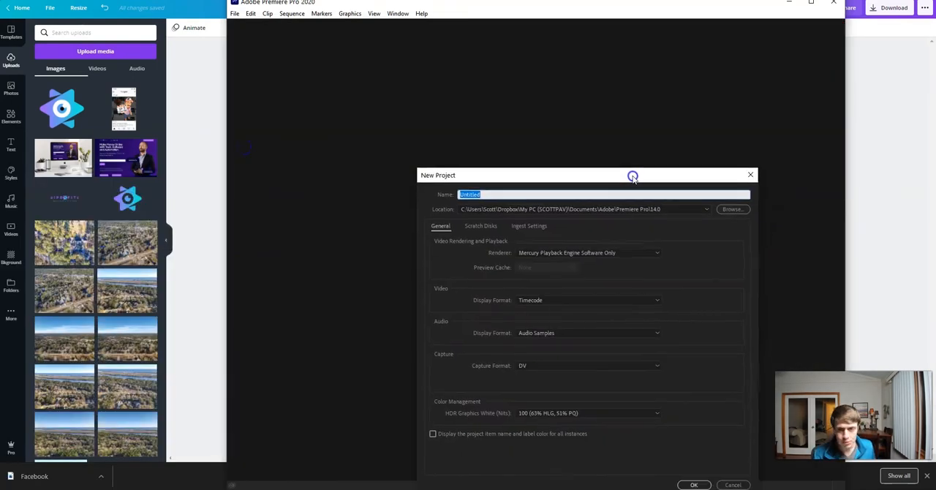
pyautogui.moveTo(634, 176); pyautogui.dragTo(598, 139)
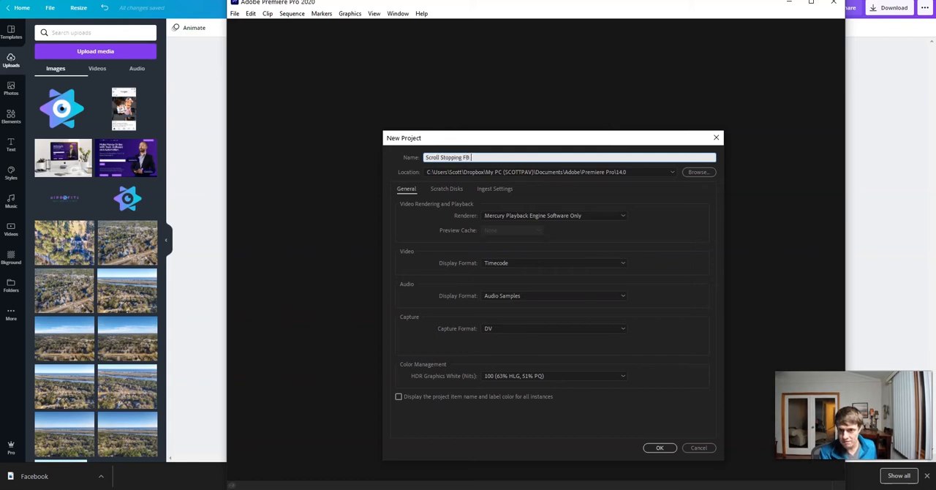
pyautogui.press('Return')
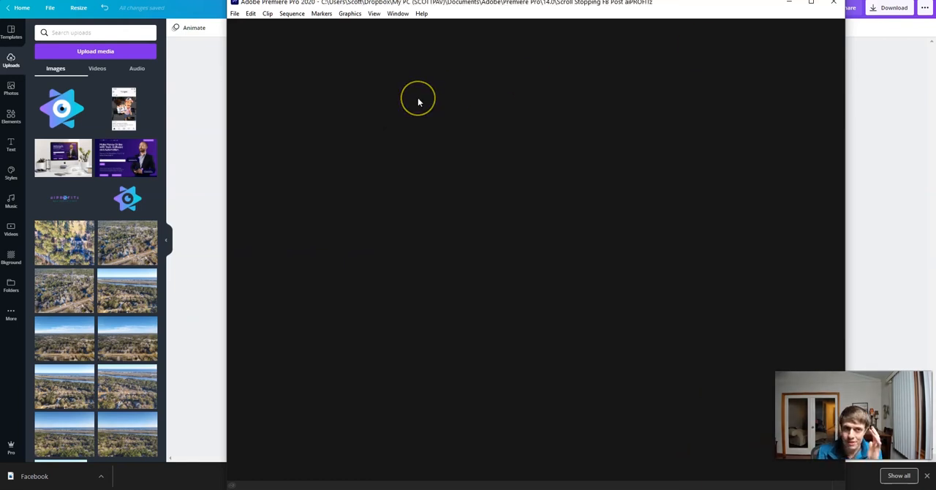
pyautogui.click(431, 99)
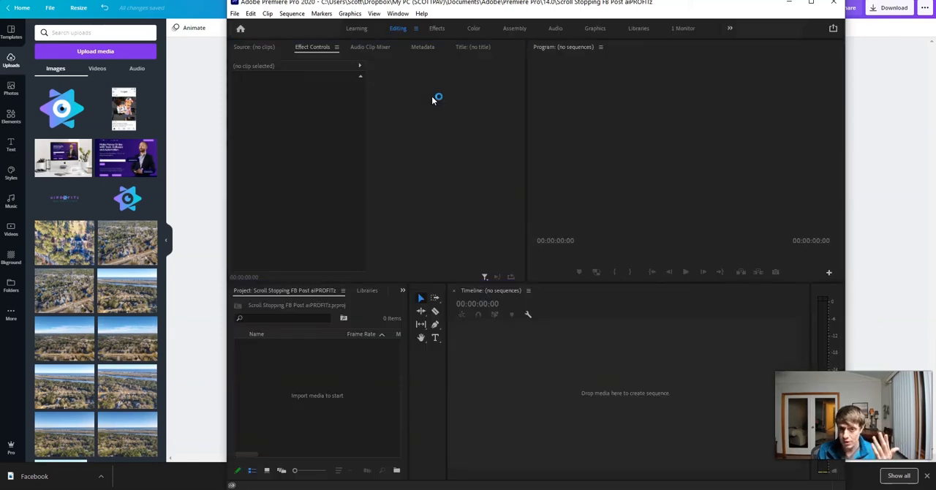
# - Import the downloaded Facebook template image into a sequence of its own and check the sequence settings
pyautogui.moveTo(38, 479); pyautogui.dragTo(336, 388)
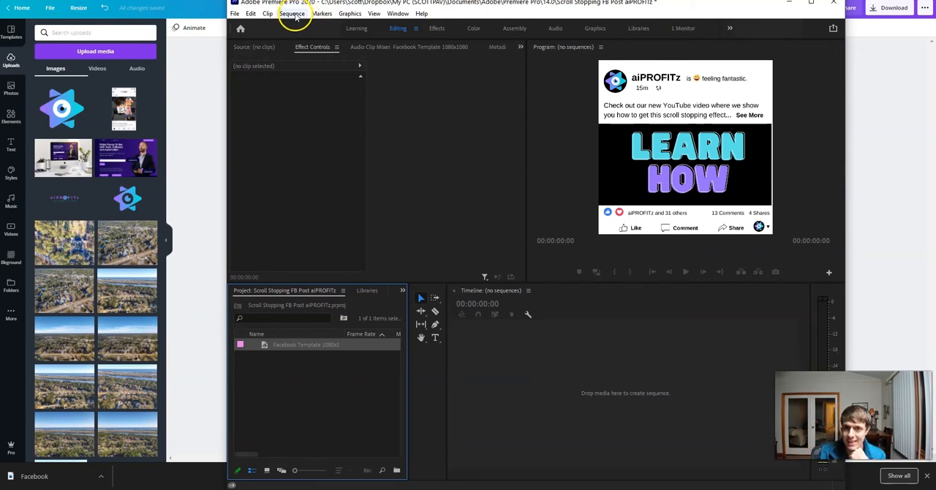
pyautogui.click(293, 15)
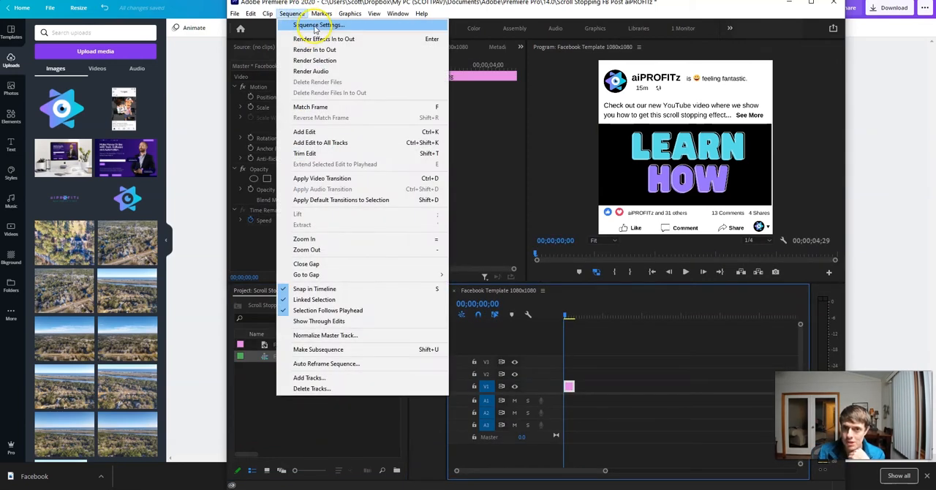
pyautogui.click(315, 27)
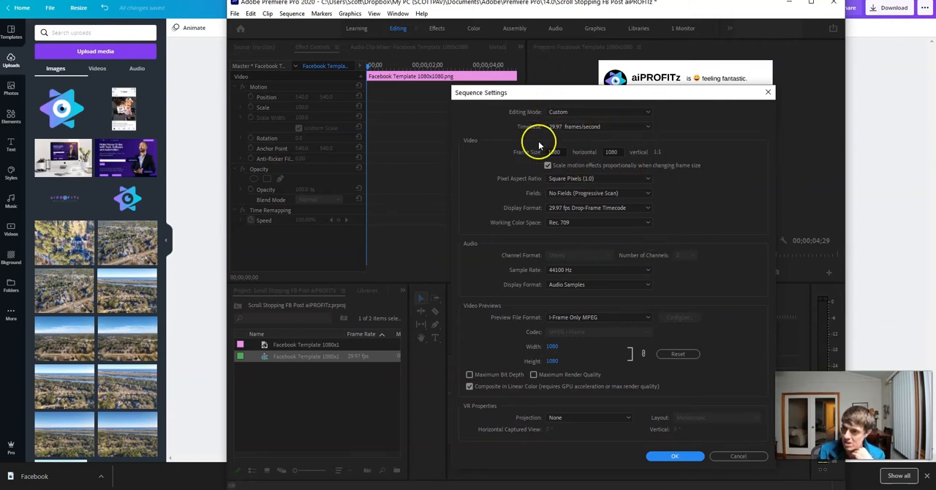
pyautogui.click(768, 92)
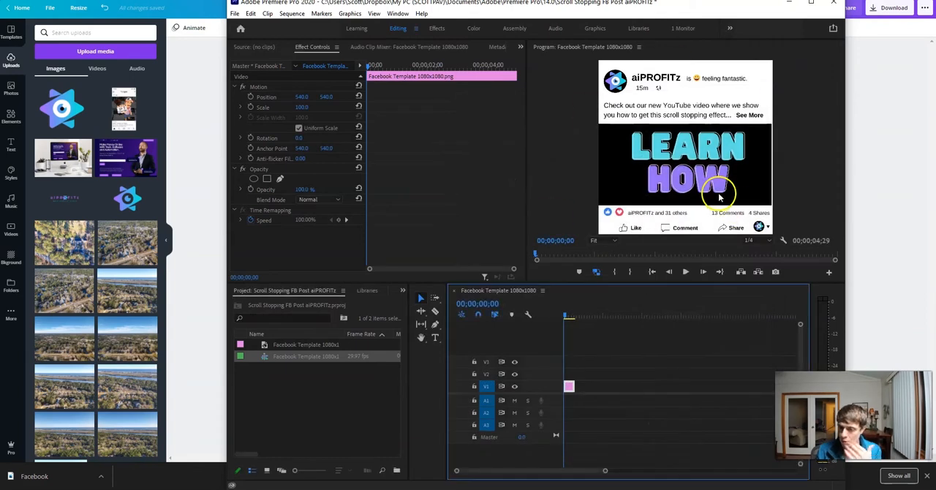
# - Extend the template image clip on V1 to about 00;00;08;18 and return to the sequence start
pyautogui.moveTo(581, 317); pyautogui.dragTo(584, 317)
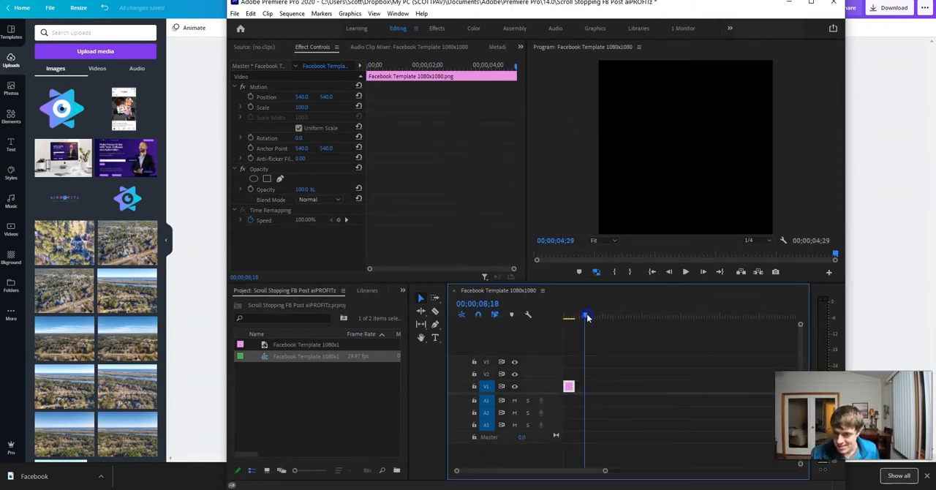
pyautogui.moveTo(572, 385); pyautogui.dragTo(582, 386)
pyautogui.click(555, 453)
pyautogui.press('Home')
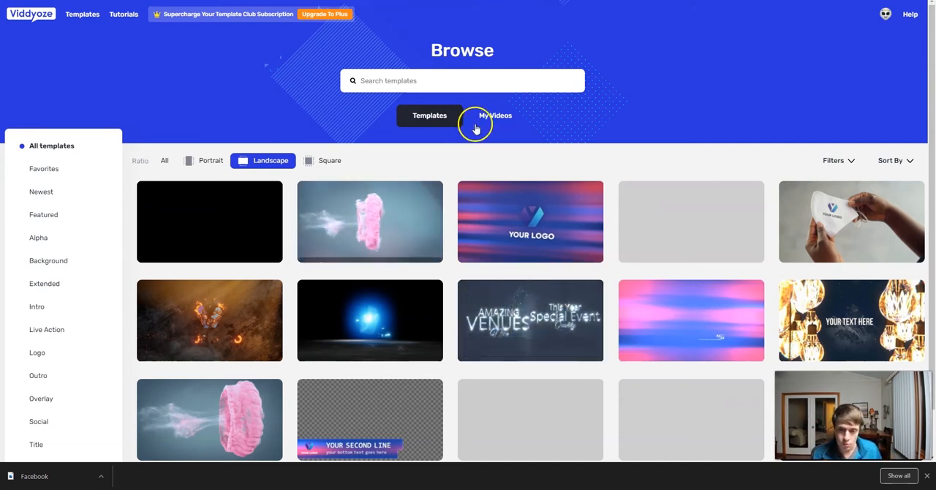
# - In Viddyoze, search the templates for "emoji" and open Falling Emoji Transition for customising
pyautogui.click(381, 78)
pyautogui.write('e')
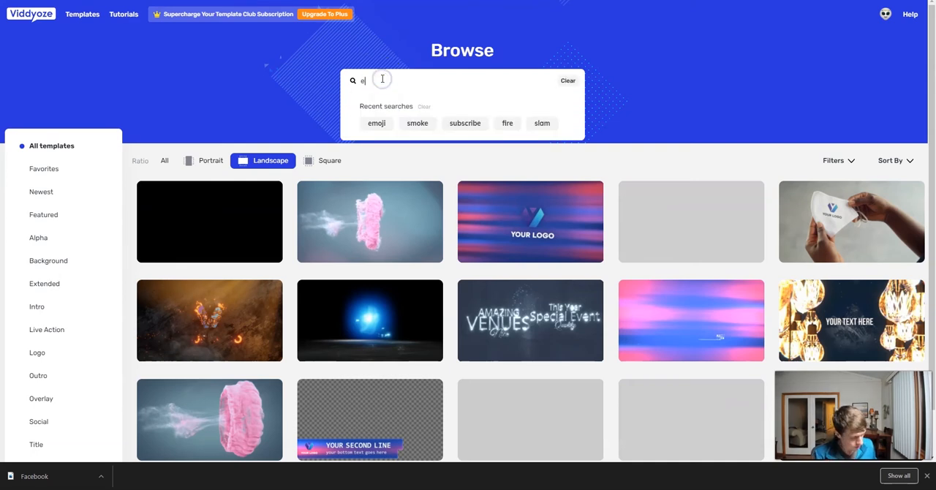
pyautogui.write('moji')
pyautogui.press('Return')
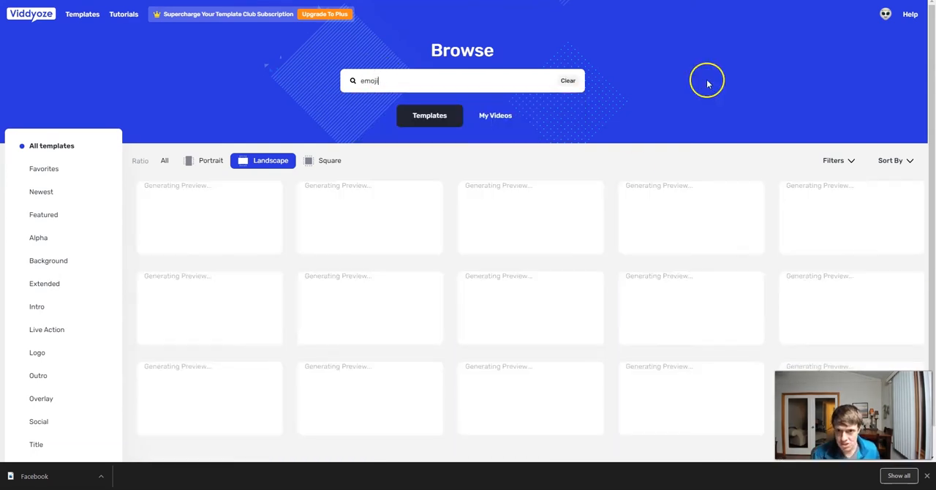
pyautogui.moveTo(209, 320)
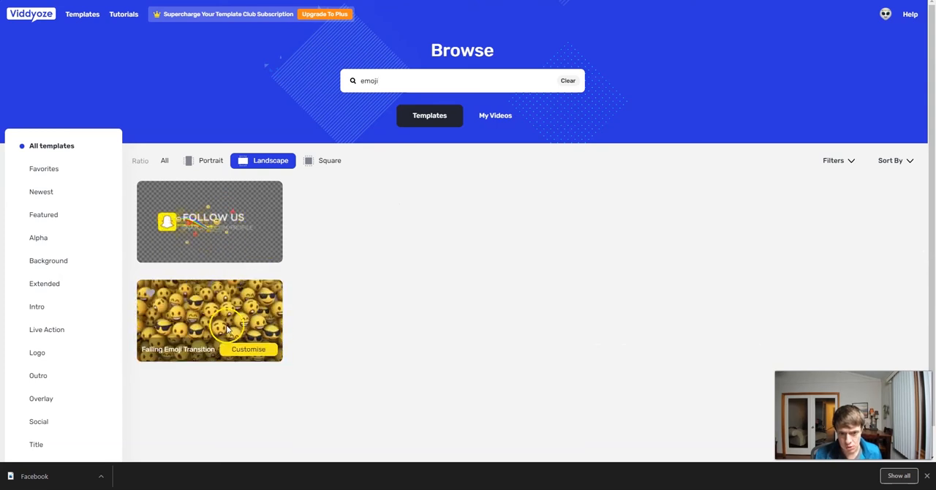
pyautogui.click(245, 351)
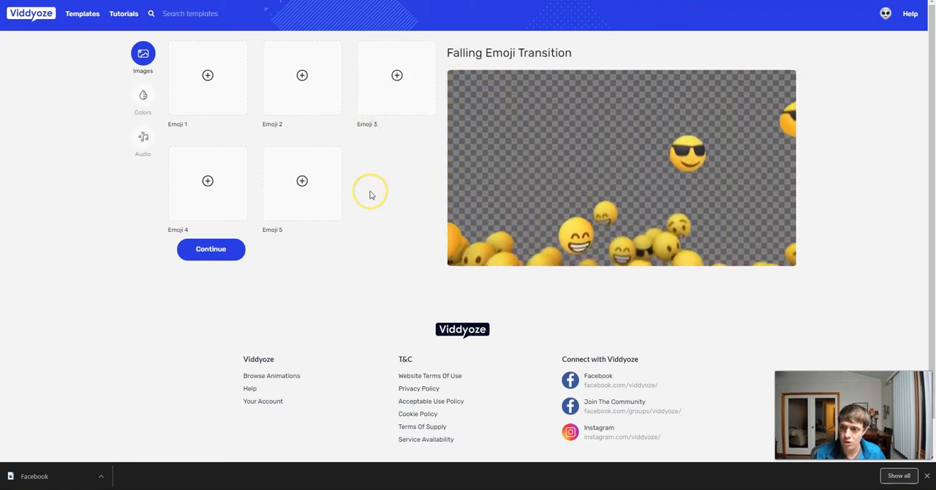
# - Fill the five emoji slots with aiPROFITz logo images and crop the Emoji 1 image closer to the logo
pyautogui.click(207, 74)
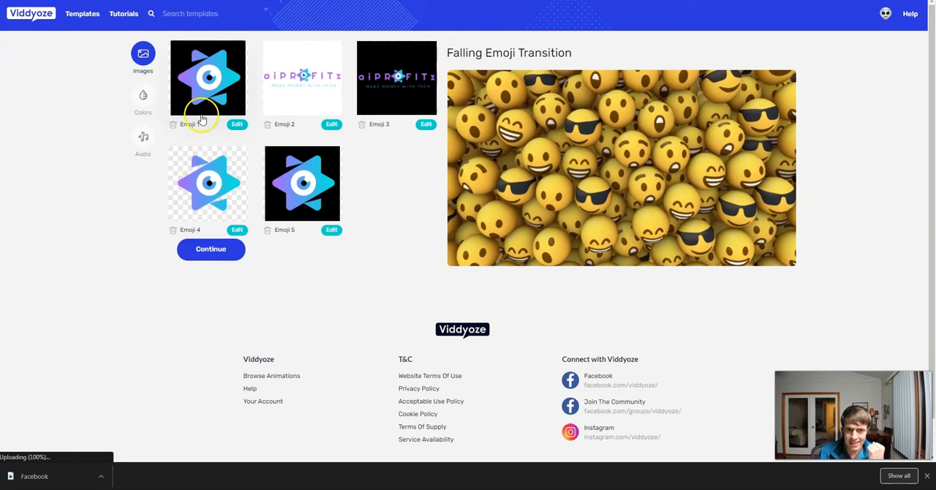
pyautogui.click(235, 124)
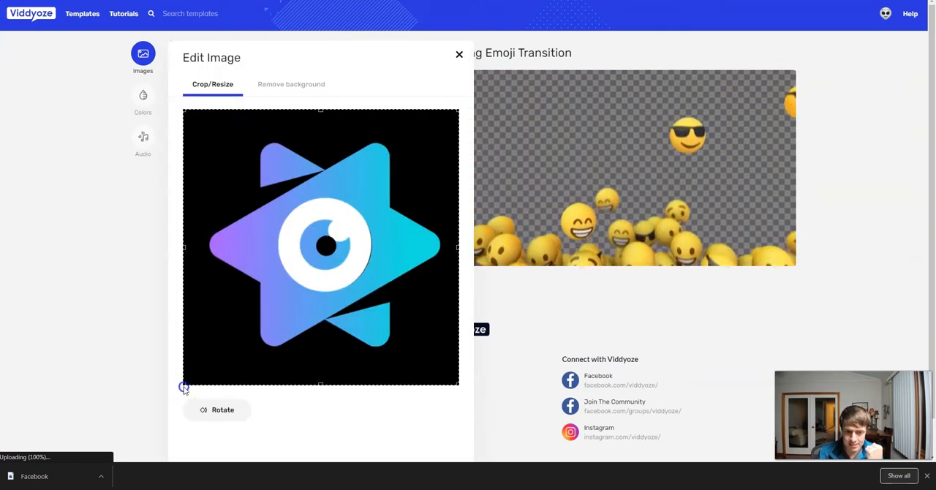
pyautogui.moveTo(182, 385); pyautogui.dragTo(204, 365)
pyautogui.moveTo(347, 288); pyautogui.dragTo(333, 303)
pyautogui.scroll(-1, 418, 383)
pyautogui.click(425, 432)
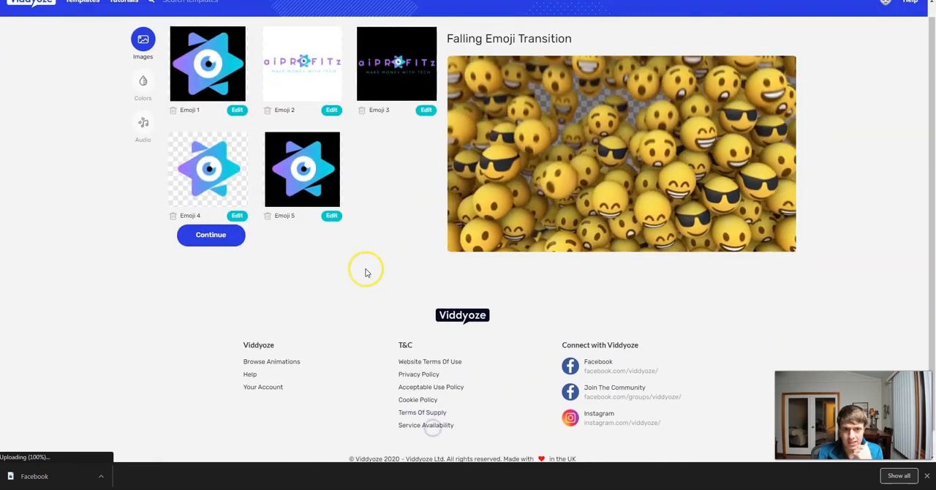
# - Set the template's background color to #ffffff and continue to the audio settings, keeping the default audio
pyautogui.click(146, 96)
pyautogui.click(195, 74)
pyautogui.moveTo(220, 111); pyautogui.dragTo(94, 20)
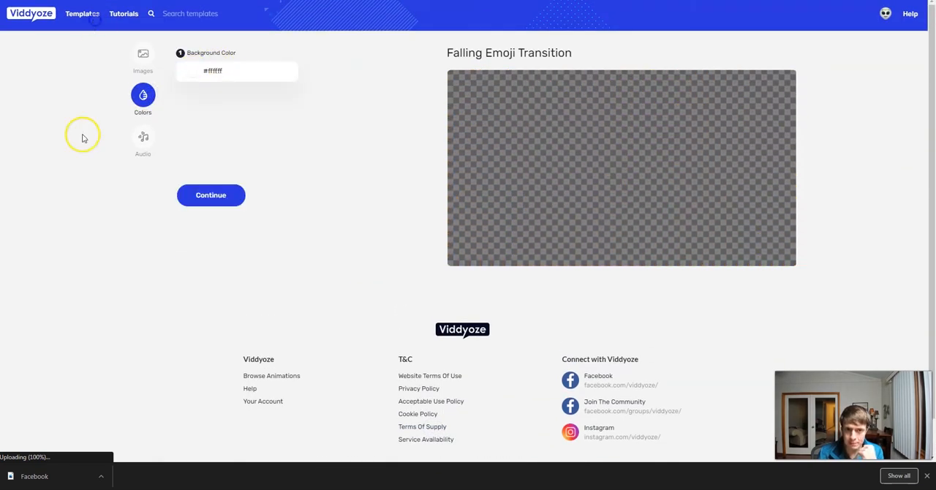
pyautogui.click(182, 196)
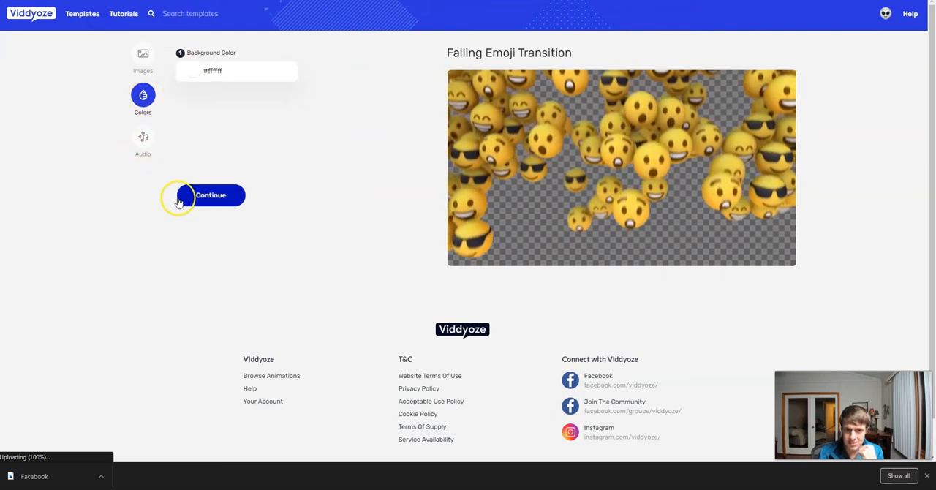
pyautogui.click(223, 195)
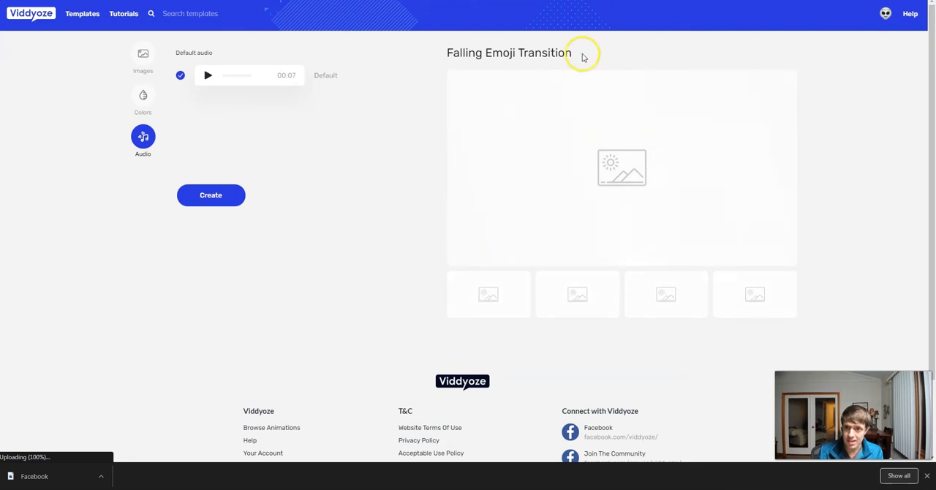
# - Examine the four preview stills of the customised falling emoji transition
pyautogui.click(560, 303)
pyautogui.click(663, 291)
pyautogui.click(761, 296)
pyautogui.click(693, 293)
pyautogui.click(600, 300)
pyautogui.click(521, 305)
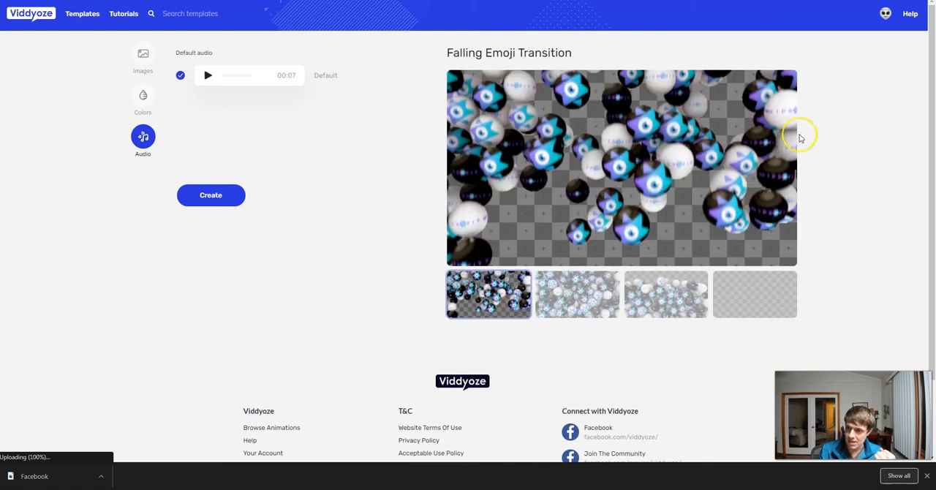
# - Create the falling emoji video and download it in MOV format
pyautogui.click(206, 197)
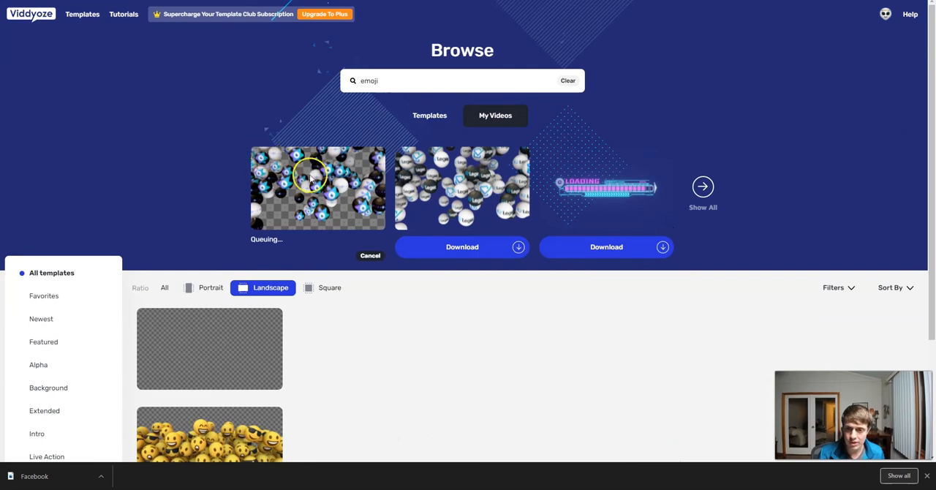
pyautogui.click(373, 246)
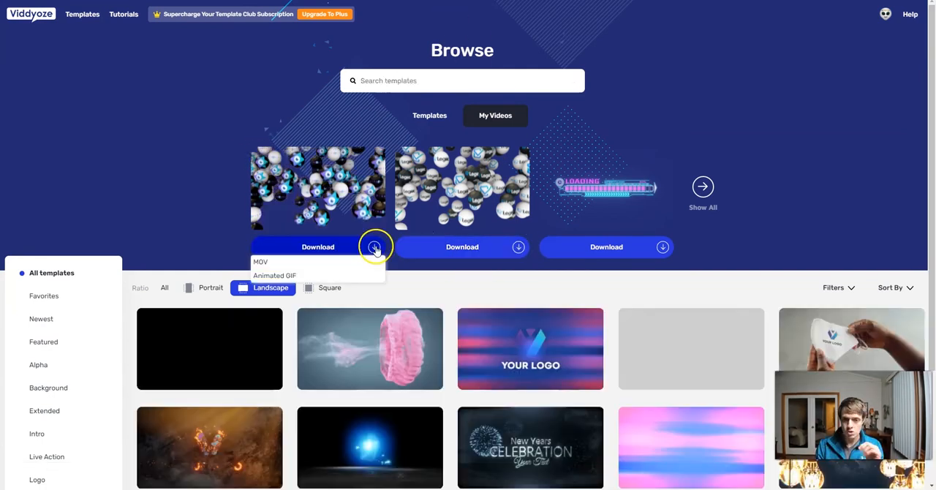
pyautogui.click(271, 262)
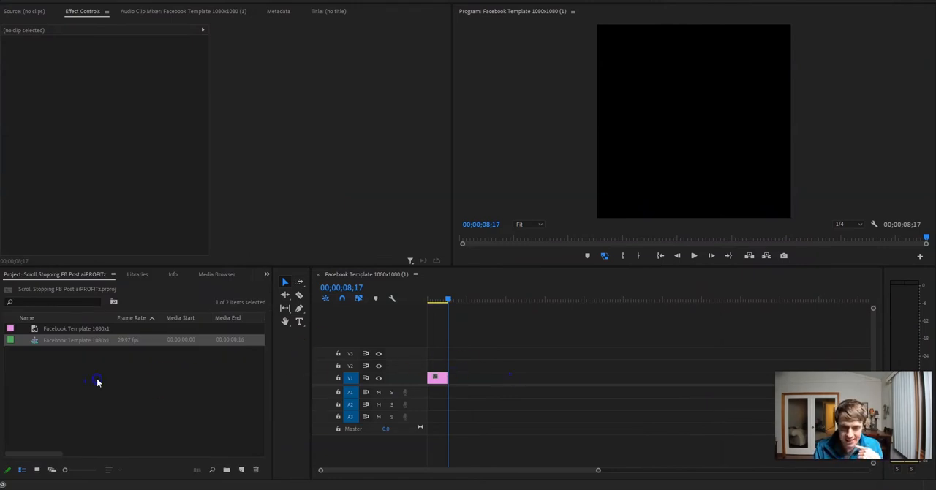
# - In Premiere Pro, place the falling emoji video on V2 above the template image and trim the image to the same length
pyautogui.moveTo(79, 339); pyautogui.dragTo(443, 345)
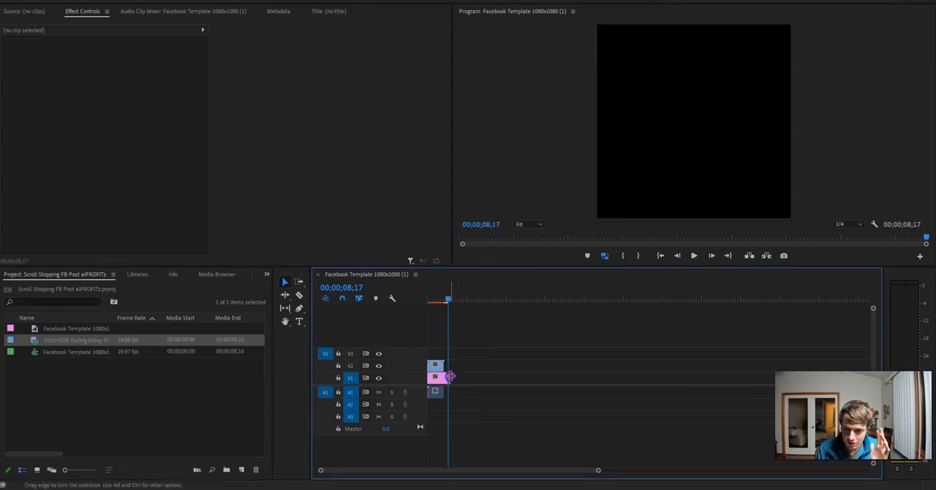
pyautogui.moveTo(444, 376); pyautogui.dragTo(444, 376)
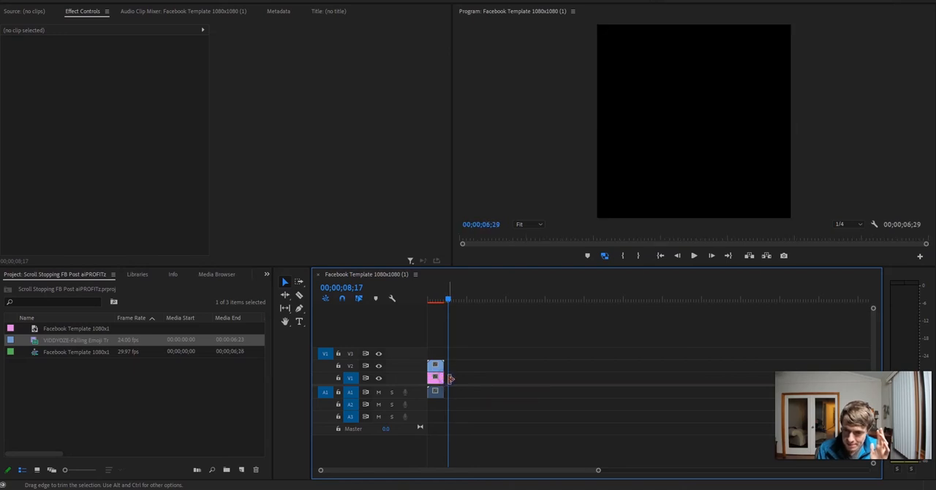
# - Mark the two stacked clips as the in/out range, ending at 00;00;06;29, and play back the rendered sequence
pyautogui.click(444, 296)
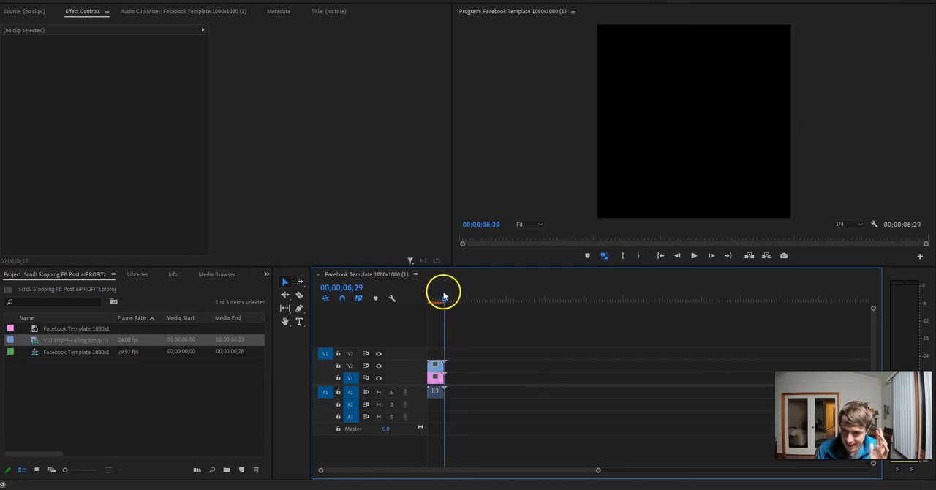
pyautogui.press('x')
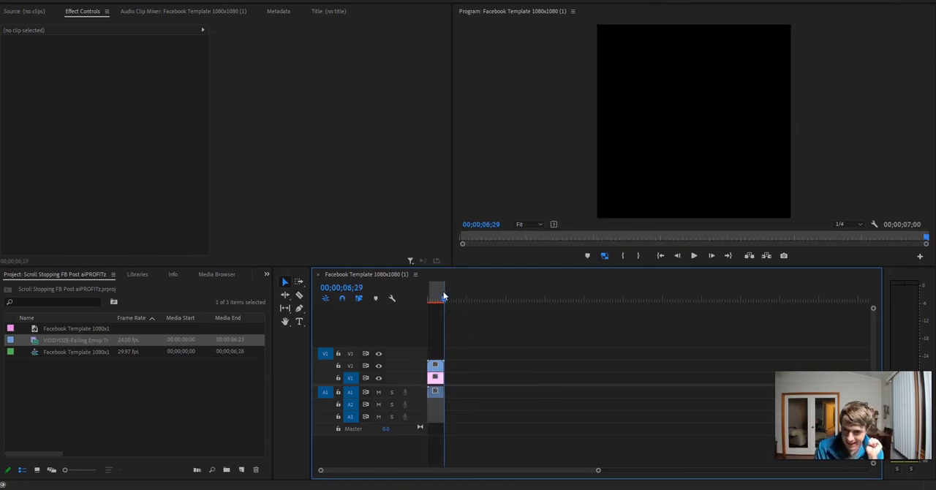
pyautogui.hotkey('ctrl', 'm')
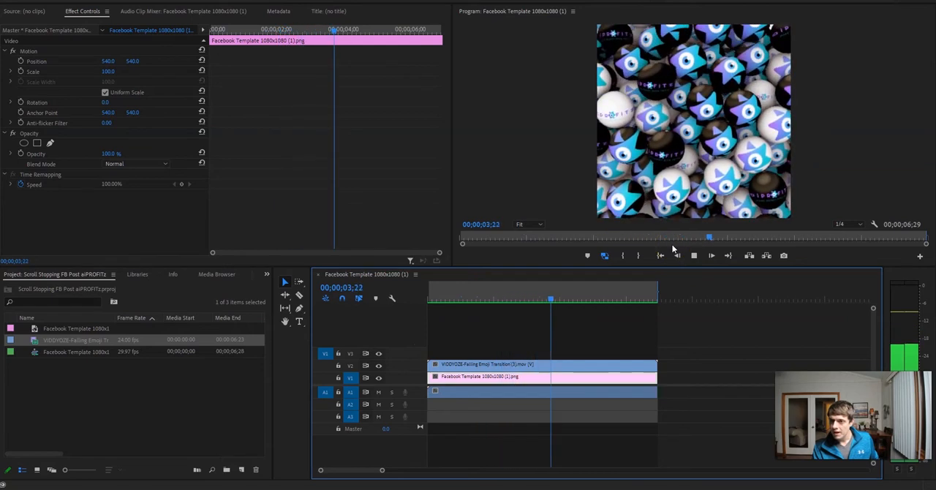
pyautogui.press('space')
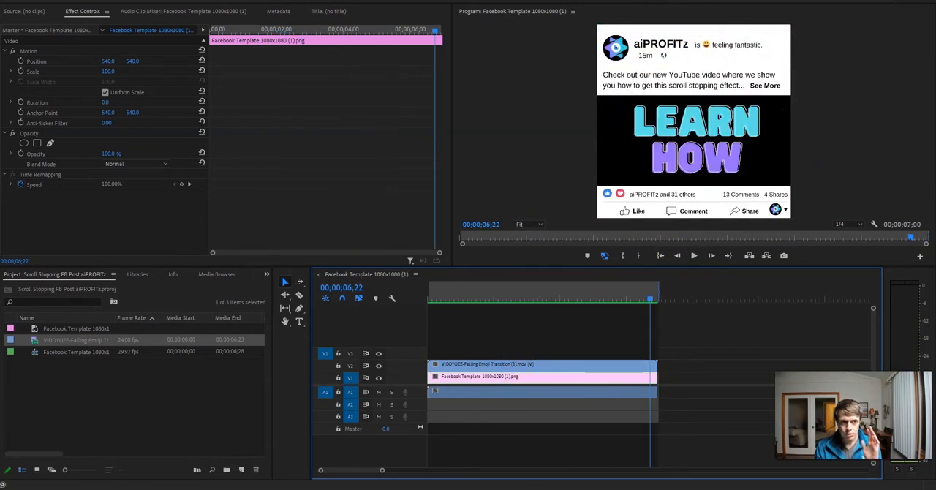
# - Export the sequence as an H.264 video with the Match Source - High bitrate preset
pyautogui.click(8, 0)
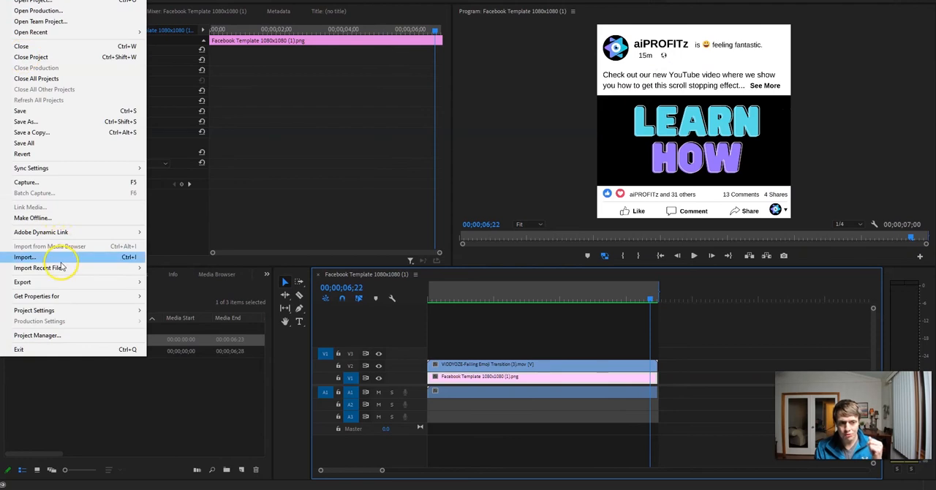
pyautogui.moveTo(60, 287)
pyautogui.click(197, 282)
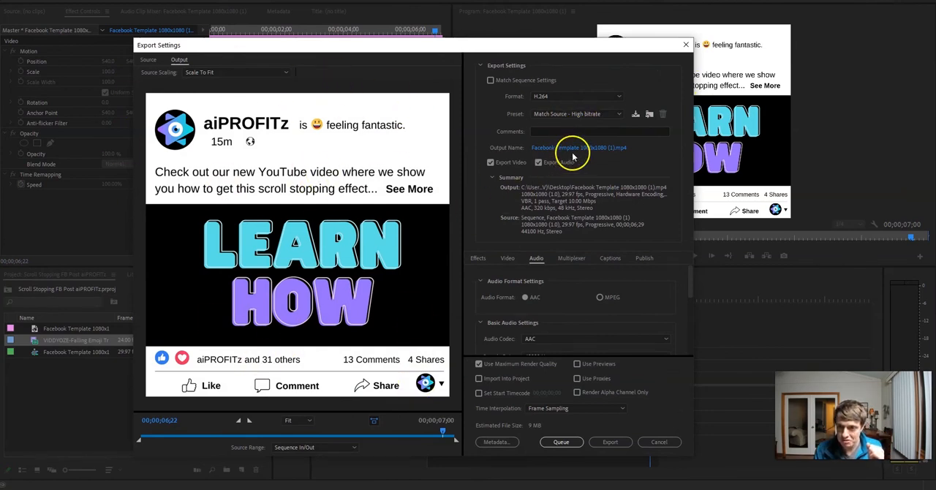
pyautogui.click(595, 114)
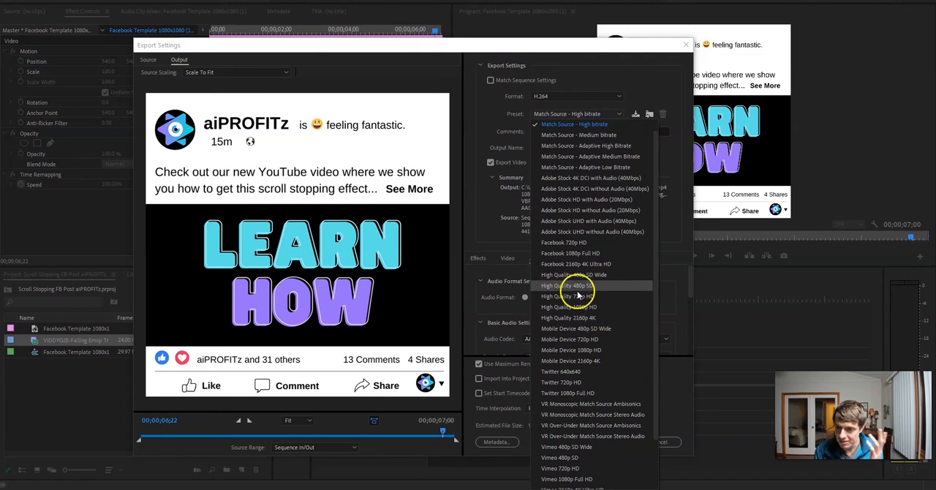
pyautogui.click(518, 215)
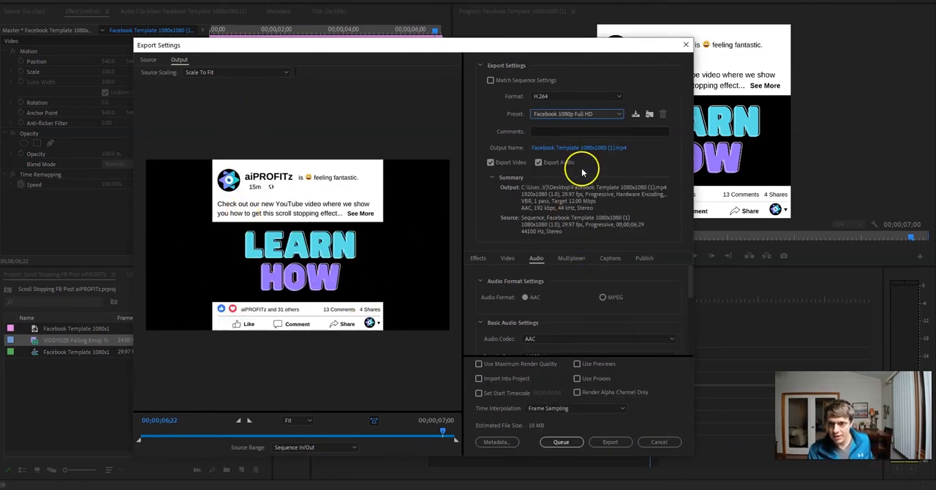
pyautogui.click(574, 114)
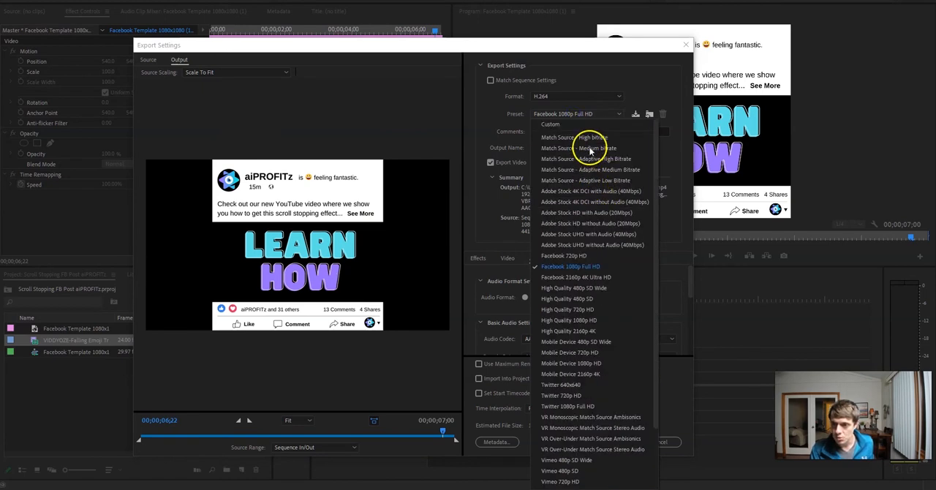
pyautogui.click(578, 137)
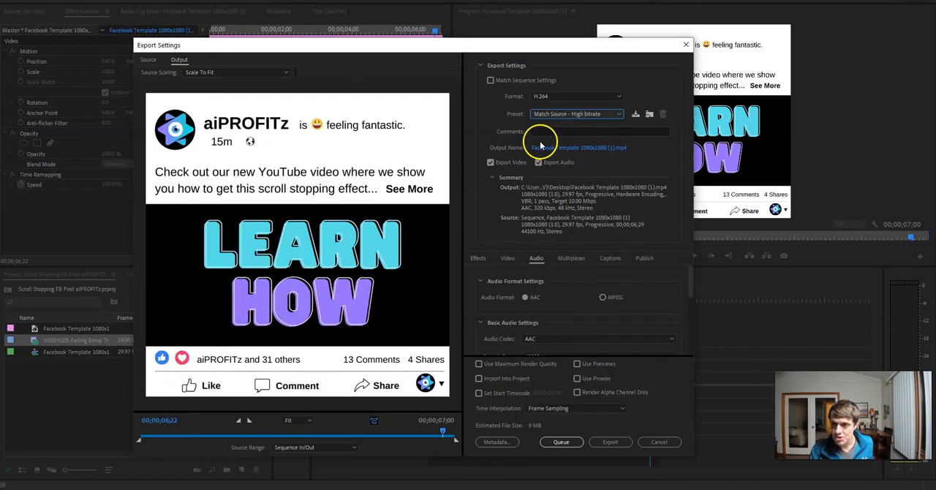
pyautogui.click(613, 443)
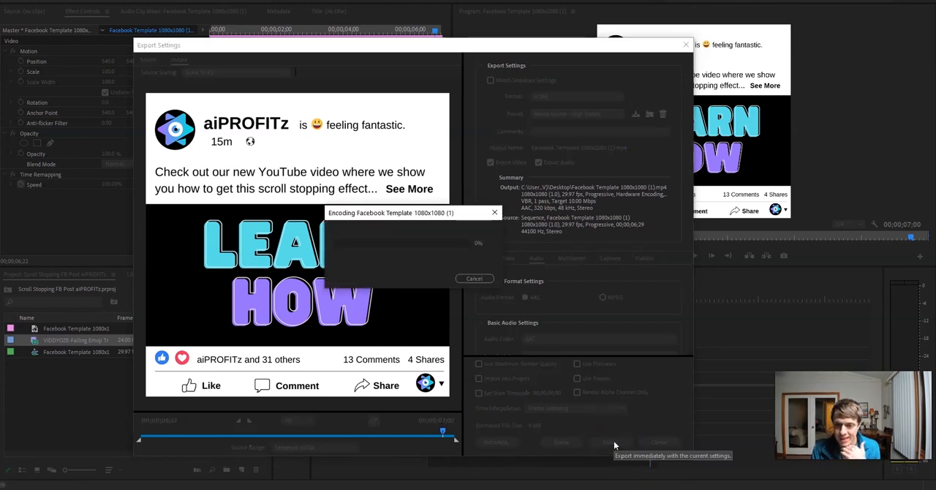